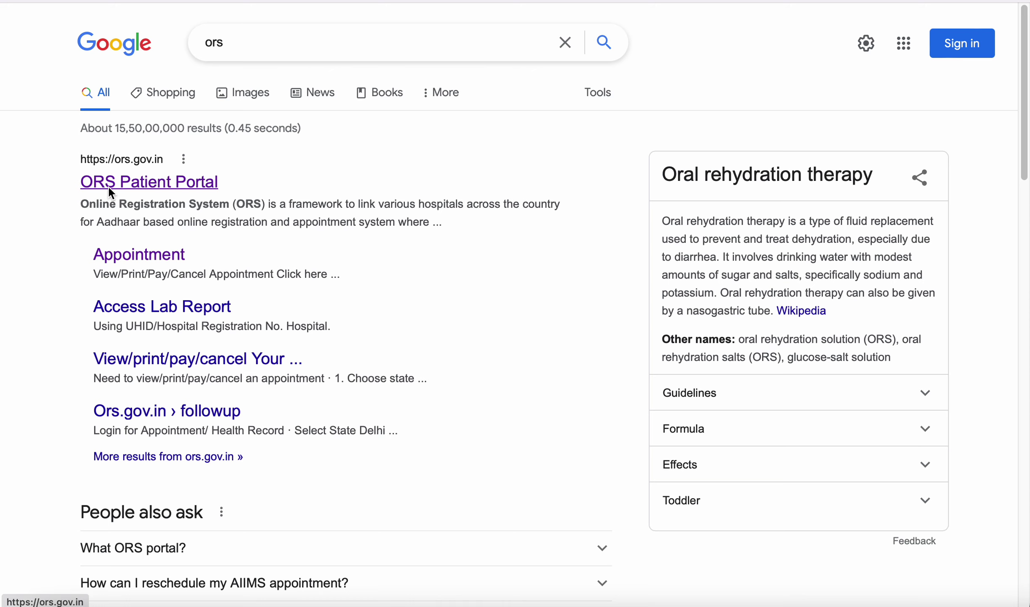
- Go from the ORS Patient Portal search result to the Book Appointment page
click(108, 187)
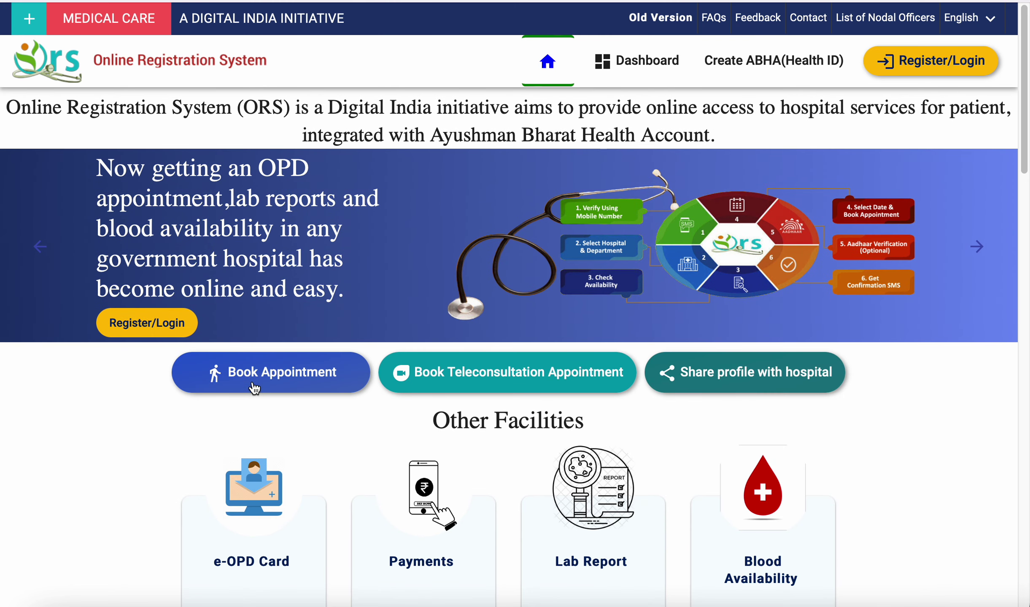
click(298, 382)
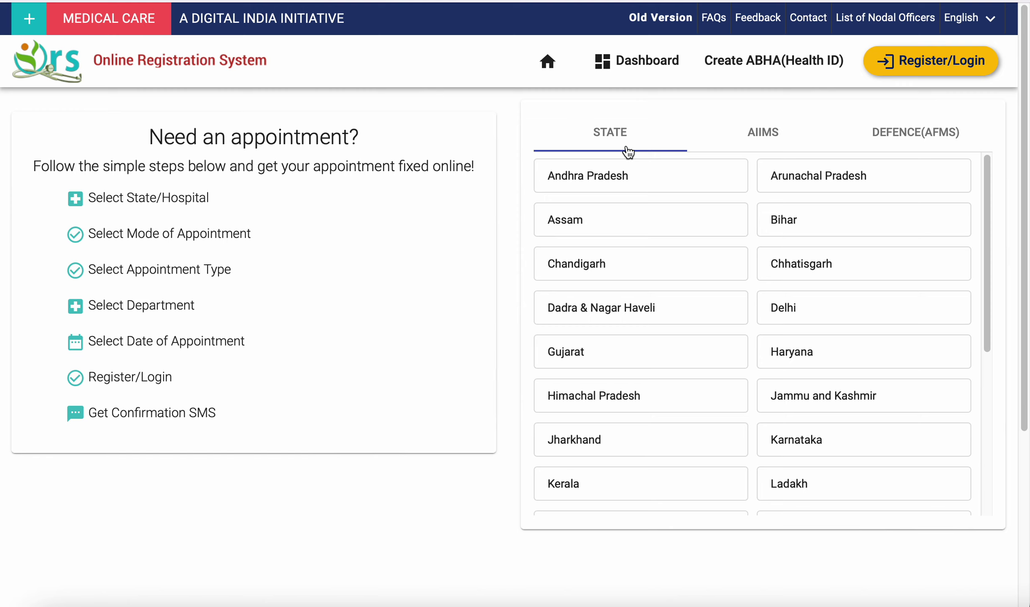
- Choose AIIMS, Bhubaneswar, Odisha, with a physical consultation as a new appointment, and browse the department list
click(772, 129)
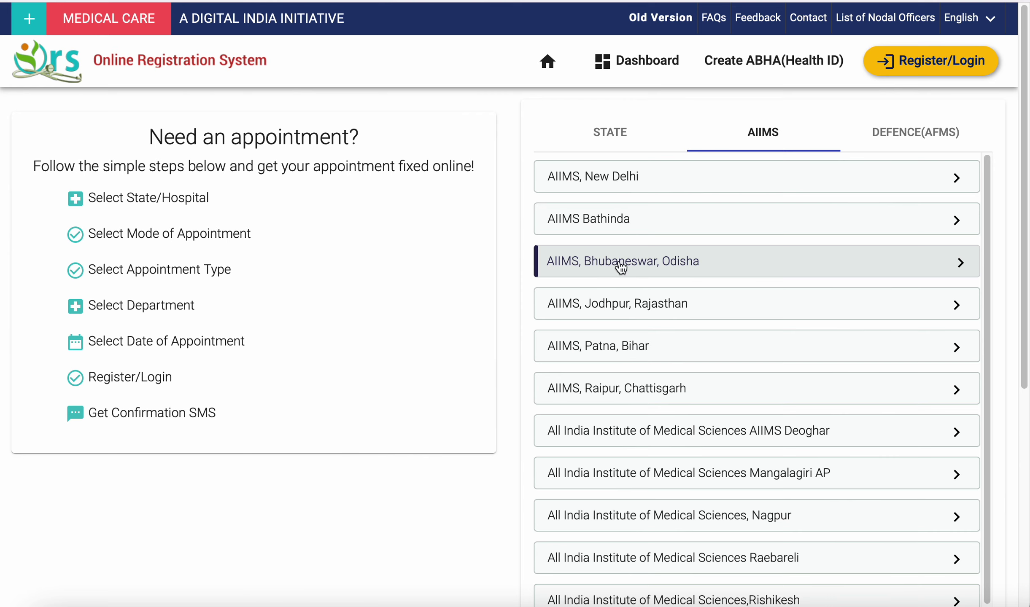
click(721, 268)
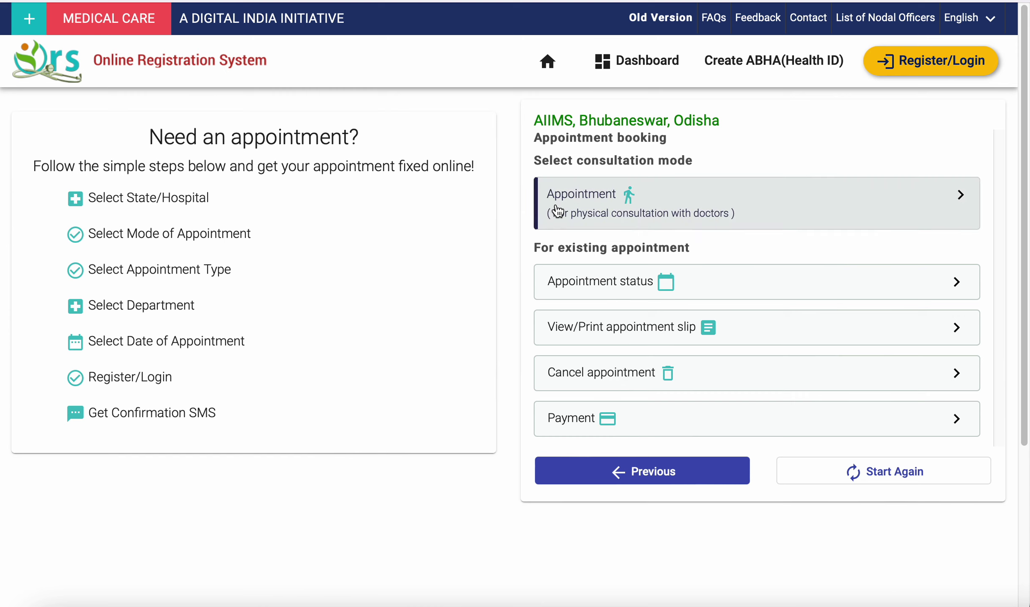
click(807, 202)
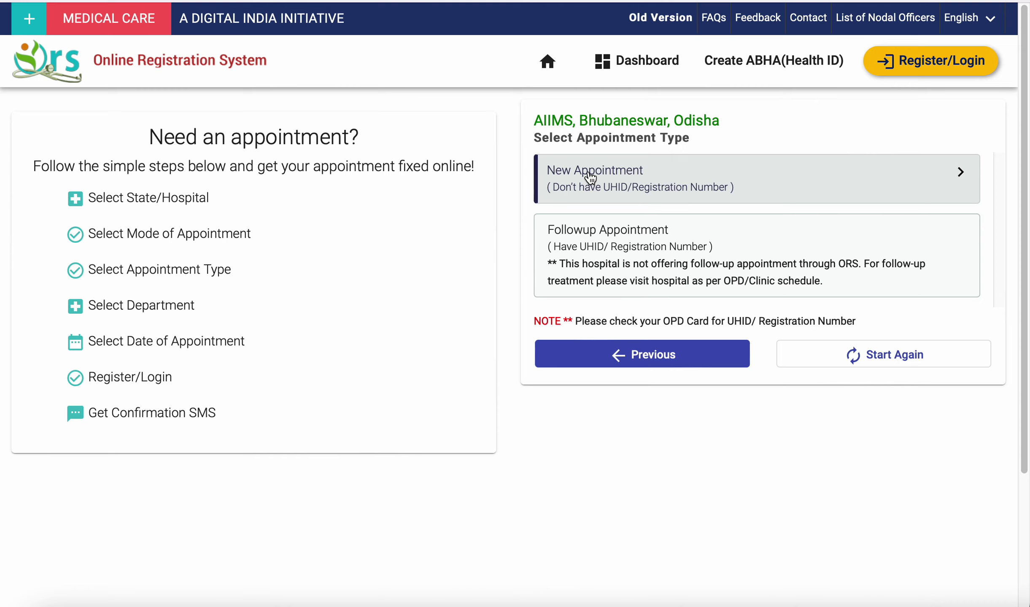
click(814, 182)
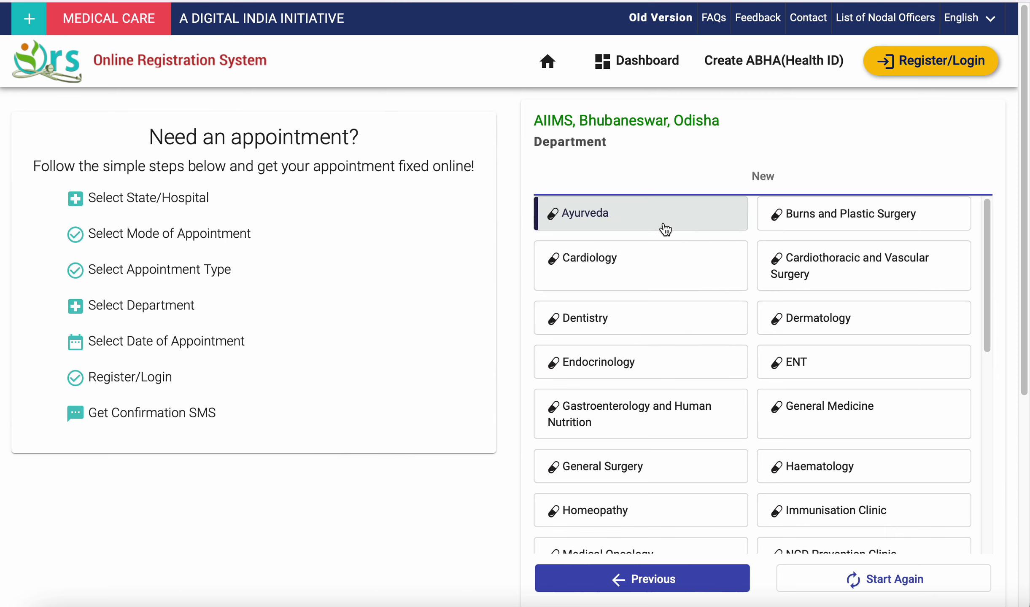
scroll(717, 386, down, 5)
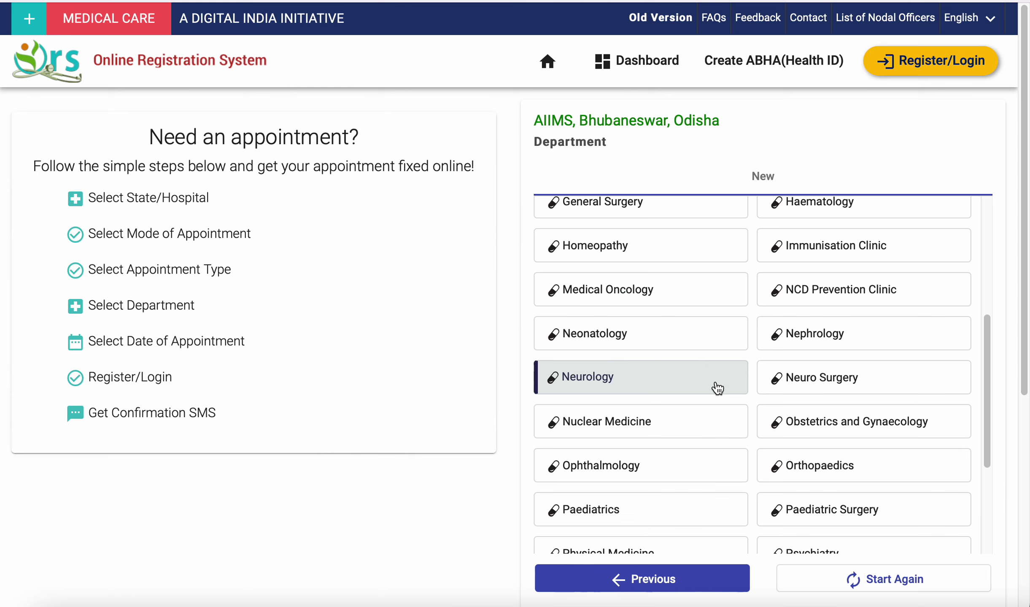
scroll(717, 387, down, 4)
scroll(719, 391, down, 5)
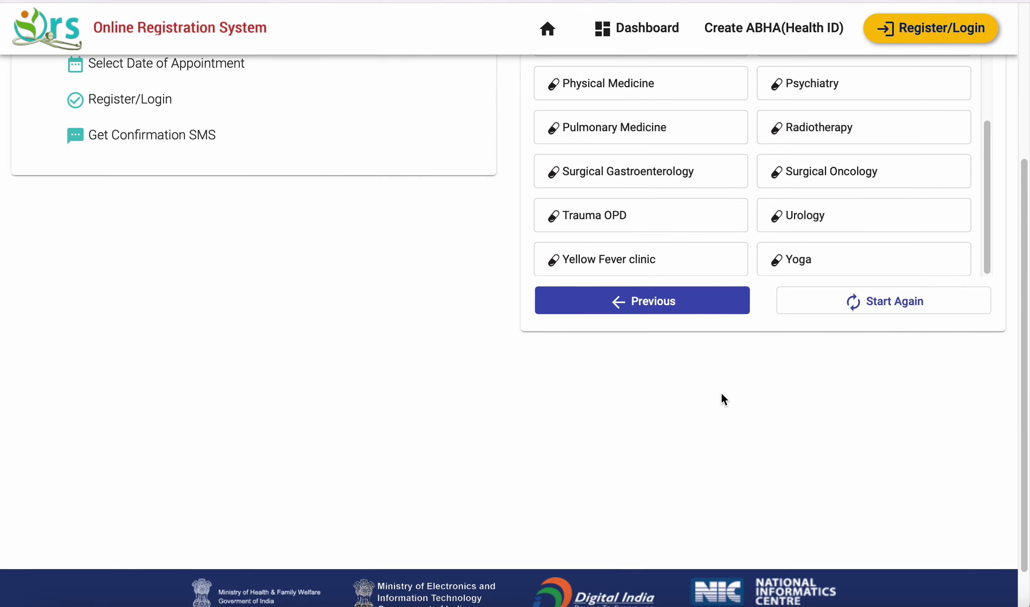
scroll(720, 391, up, 3)
scroll(721, 391, up, 10)
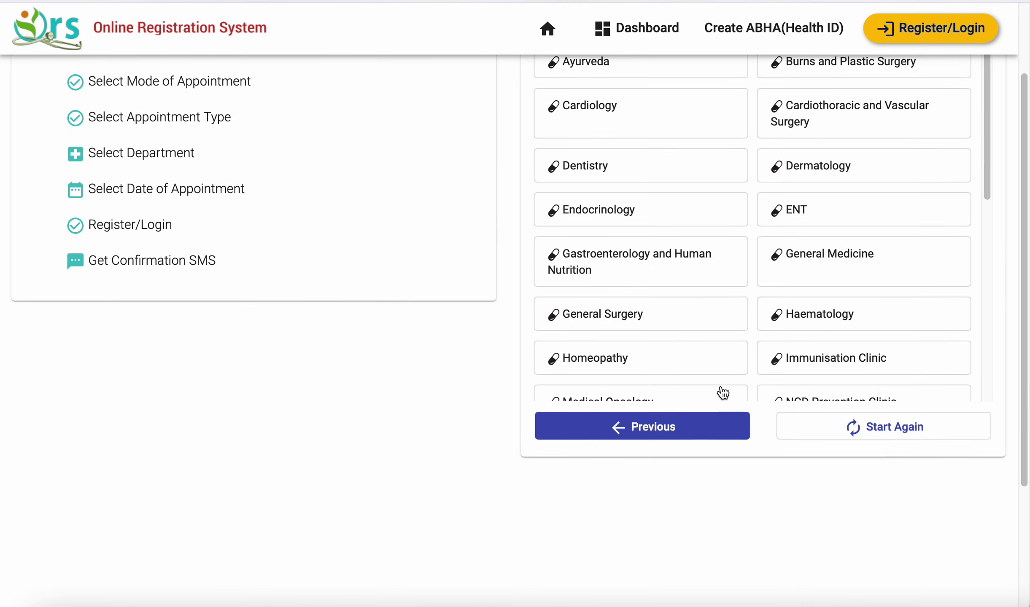
scroll(722, 392, up, 3)
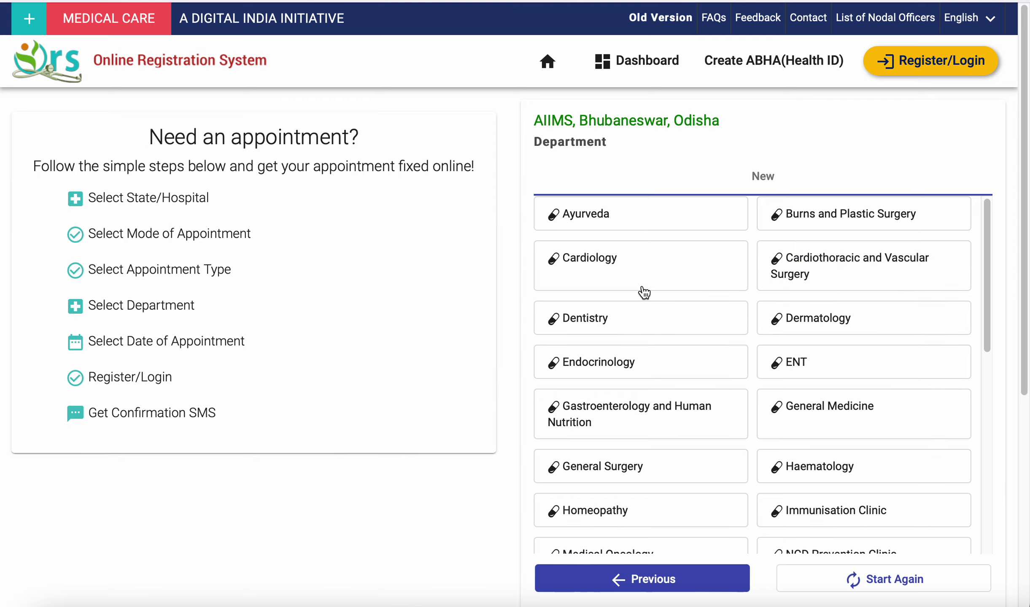
click(647, 270)
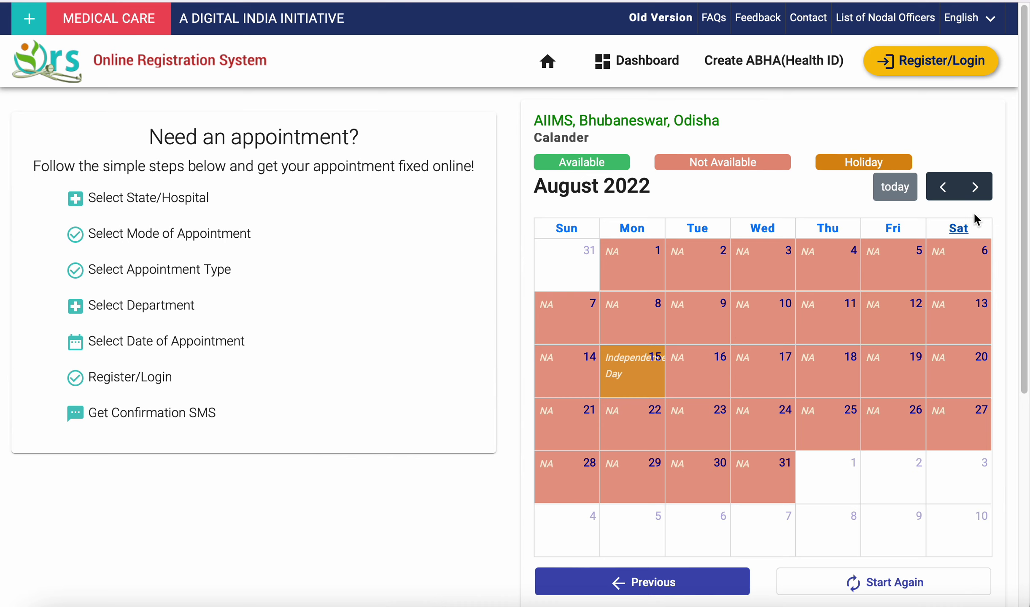
click(975, 188)
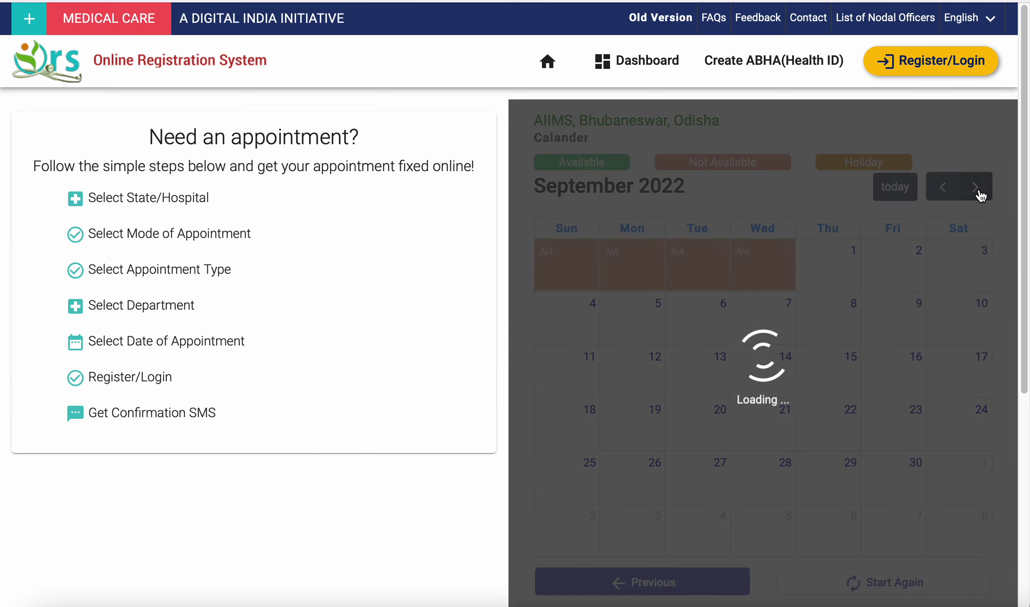
click(975, 187)
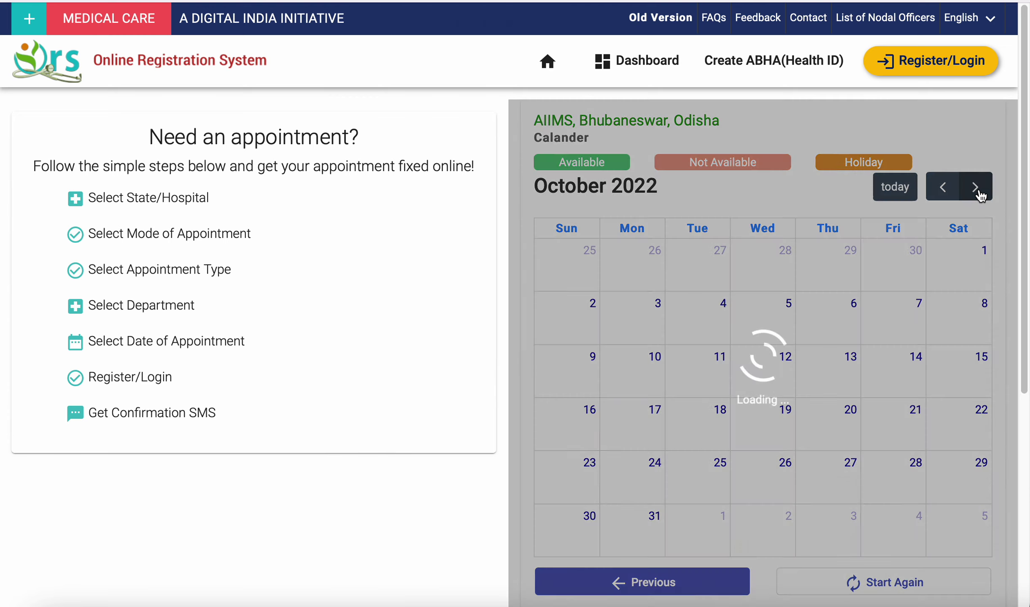
scroll(980, 195, down, 5)
scroll(843, 285, up, 5)
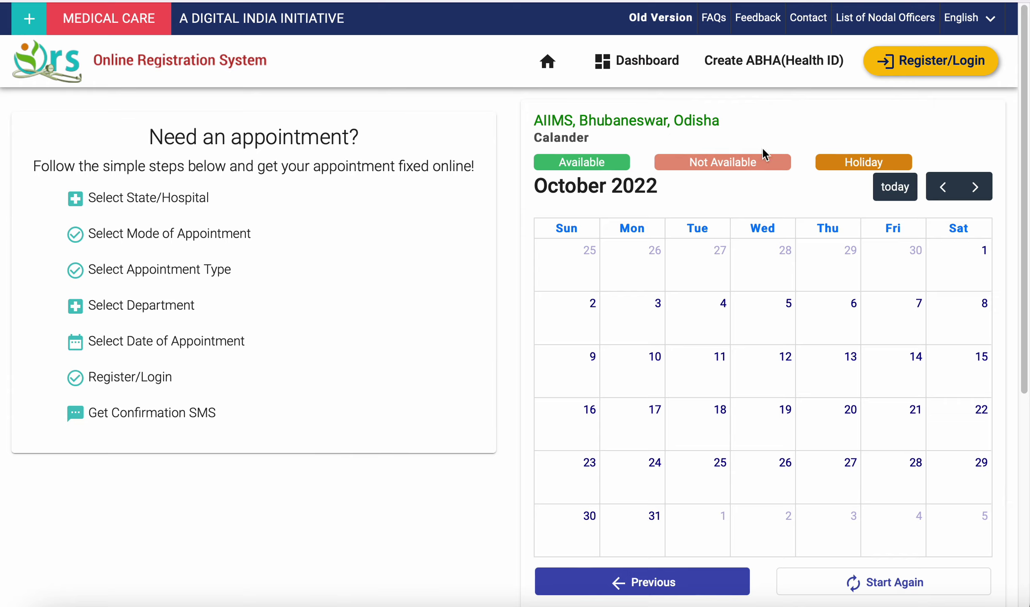
click(641, 583)
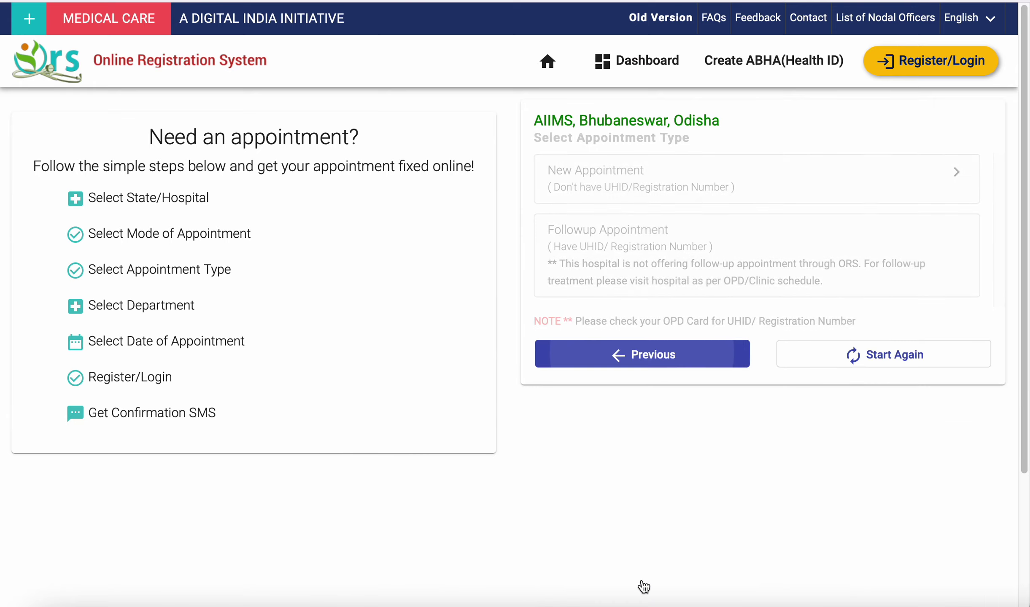
click(665, 181)
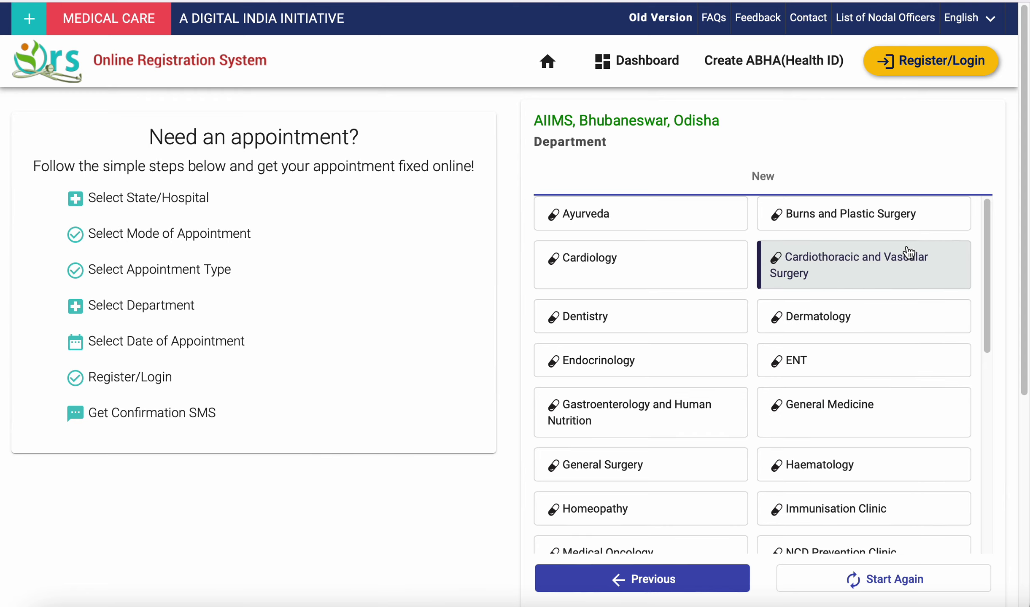
click(852, 330)
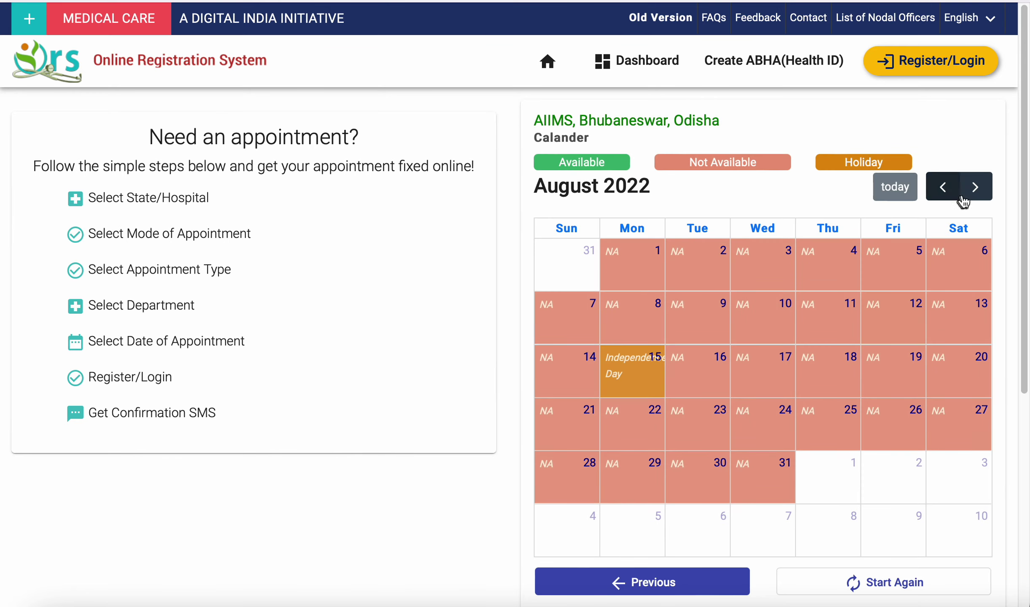
click(974, 189)
click(974, 191)
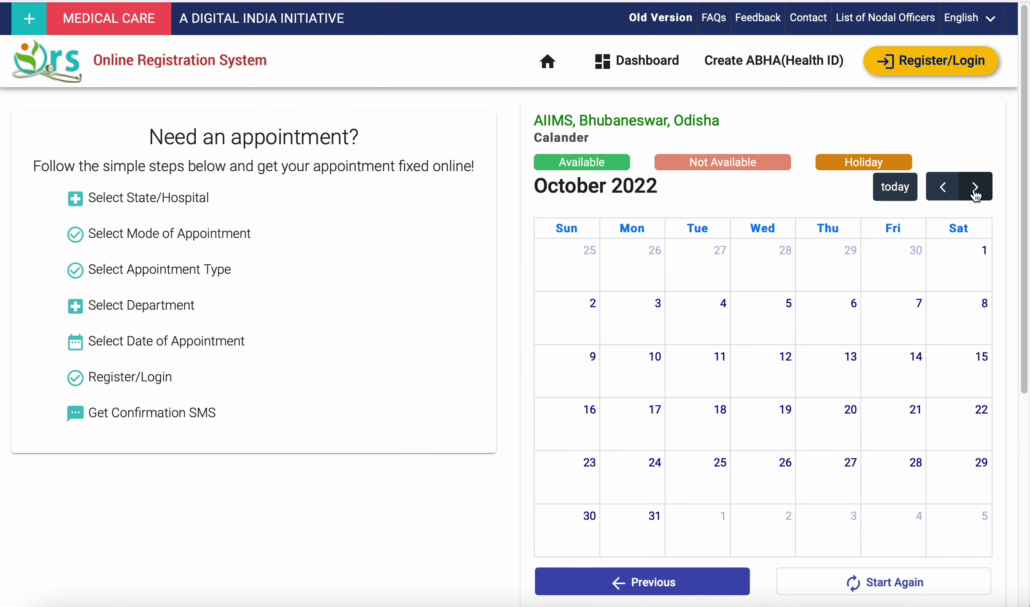
click(975, 189)
scroll(975, 195, down, 8)
click(648, 256)
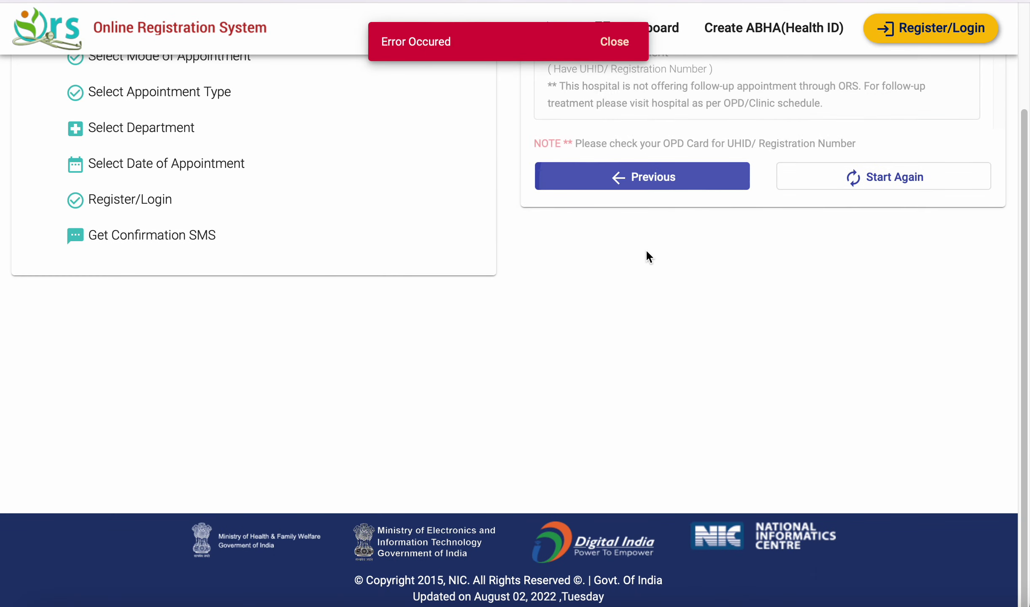
scroll(648, 144, up, 5)
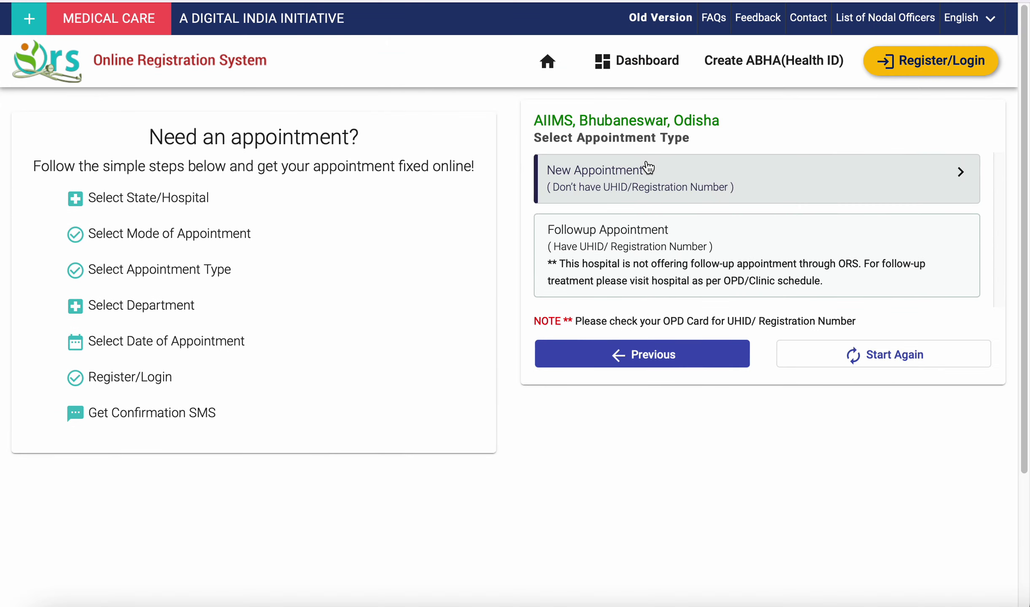
click(652, 172)
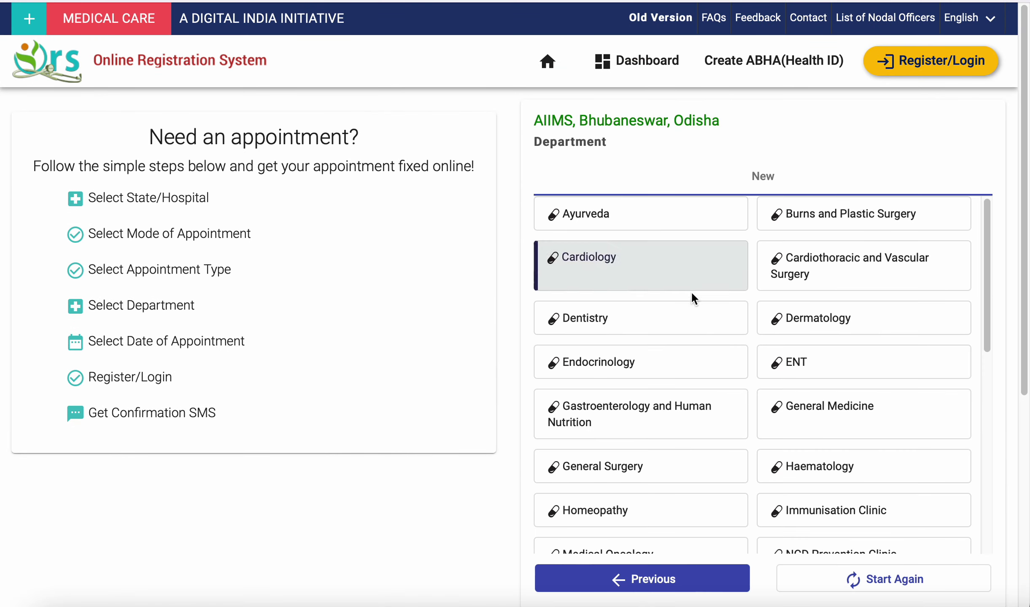
scroll(698, 362, down, 5)
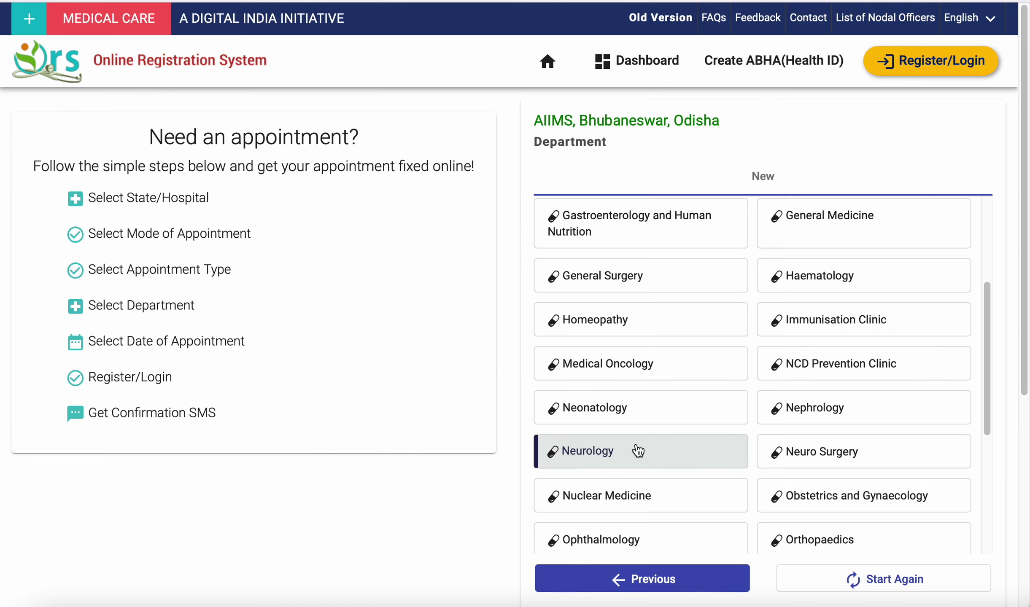
click(617, 453)
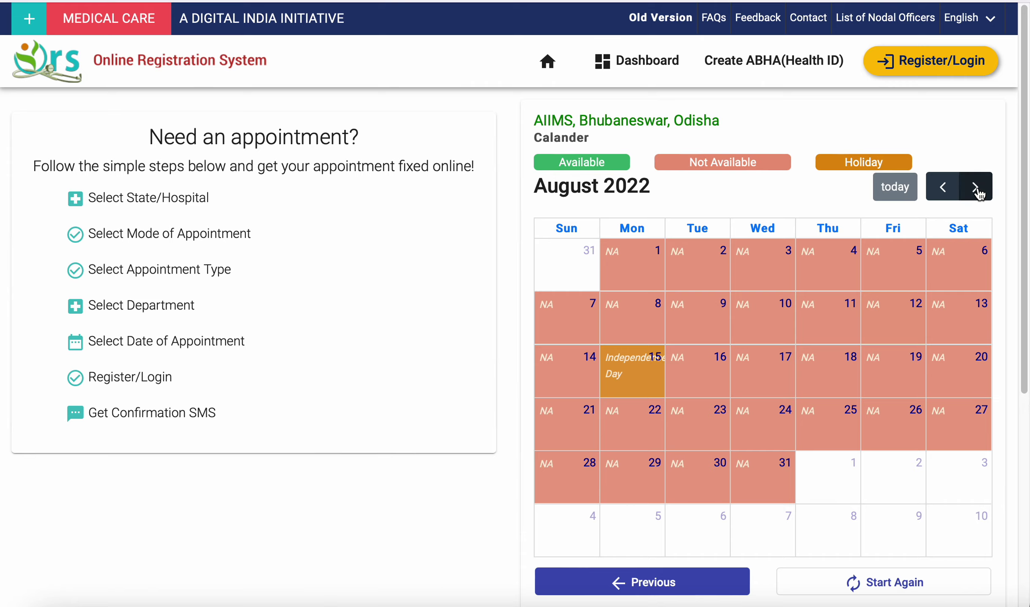
click(976, 188)
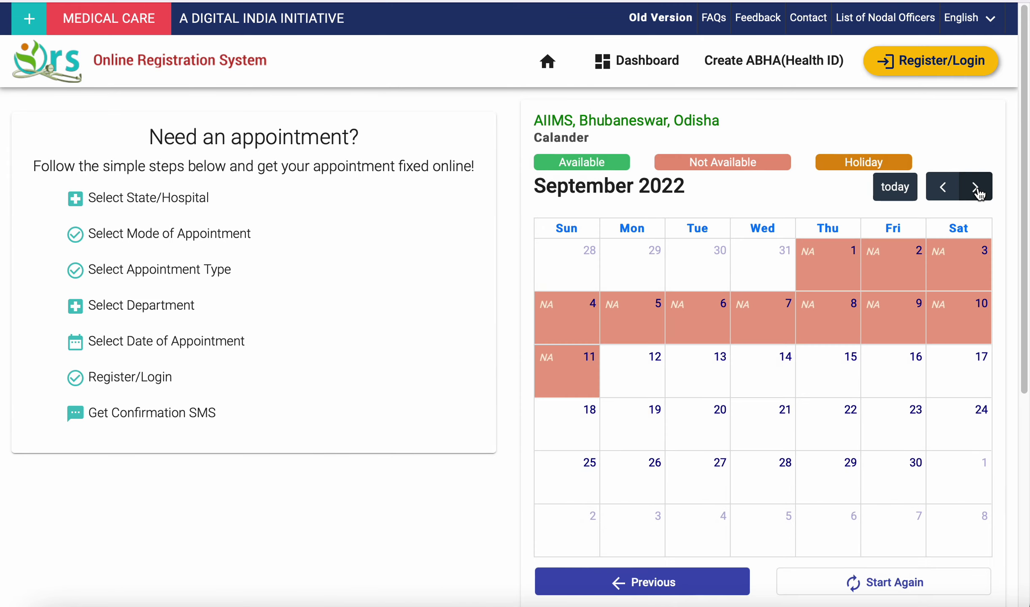
click(636, 584)
- Choose Neuro Surgery, pick 6 October 2022 from the calendar, and confirm the appointment
click(669, 180)
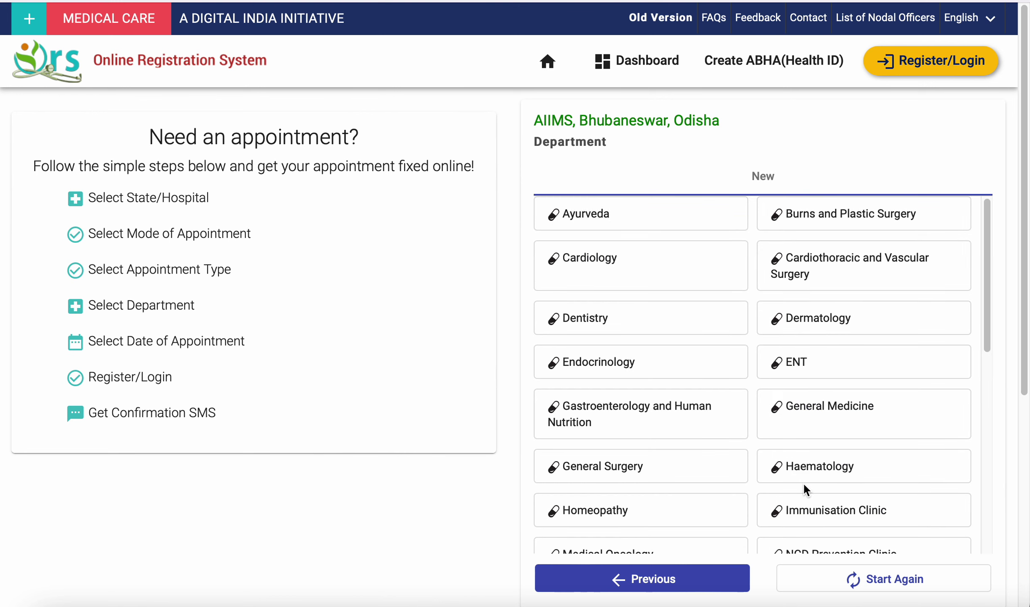
scroll(803, 482, down, 1)
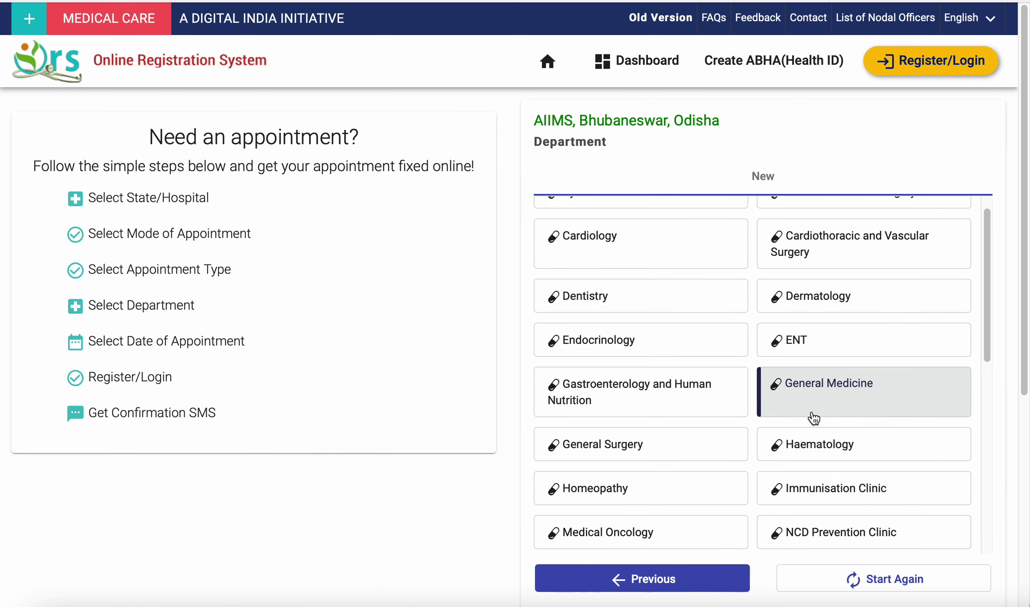
scroll(818, 496, down, 3)
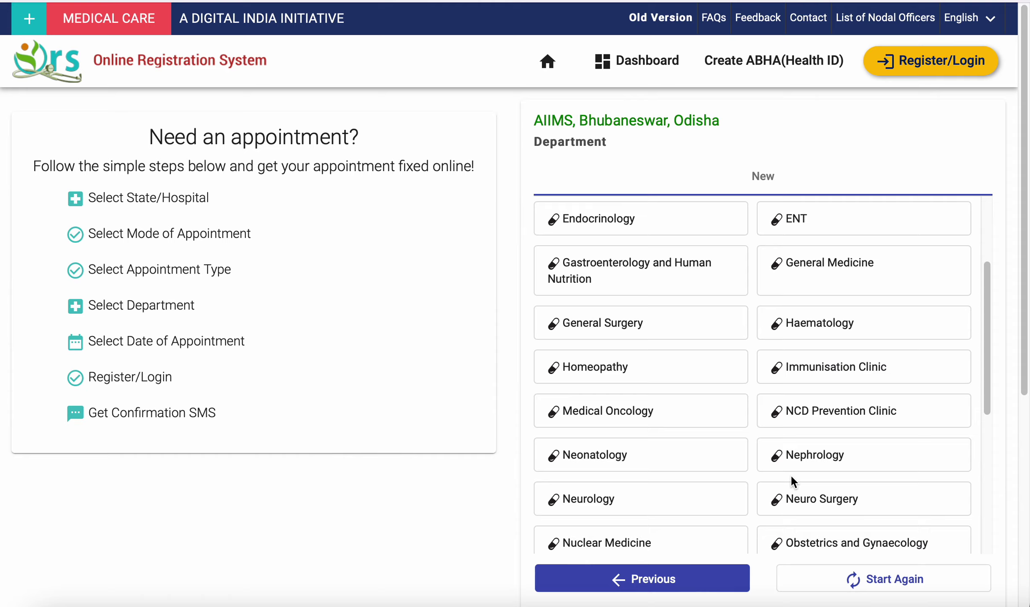
click(818, 497)
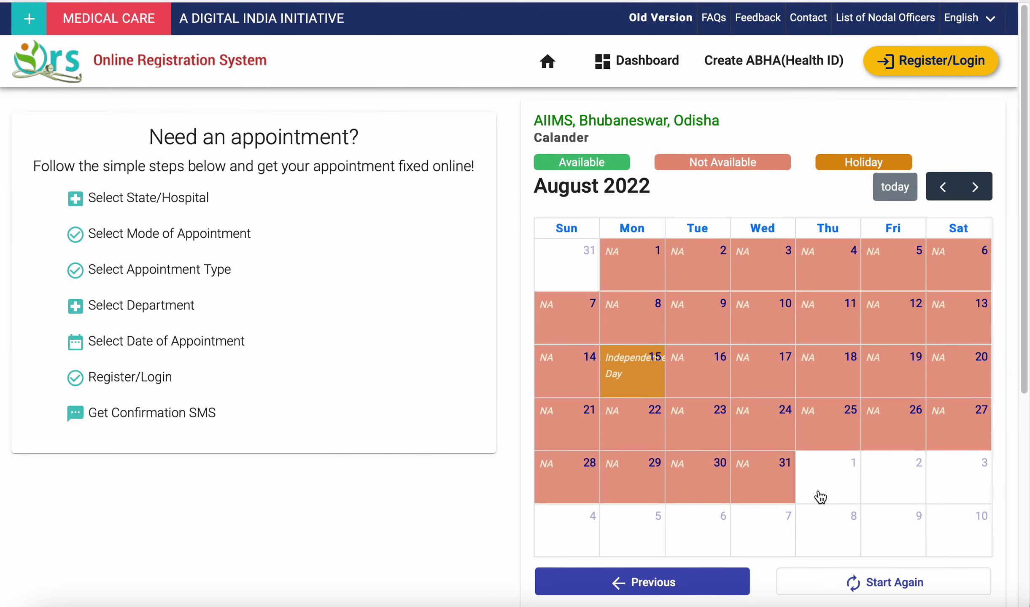
click(976, 188)
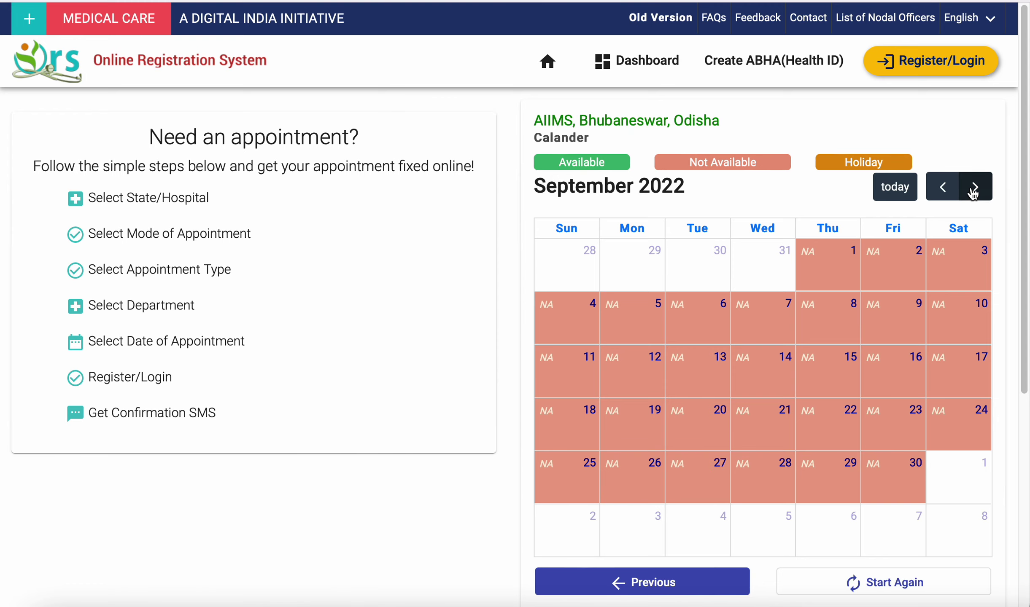
click(974, 188)
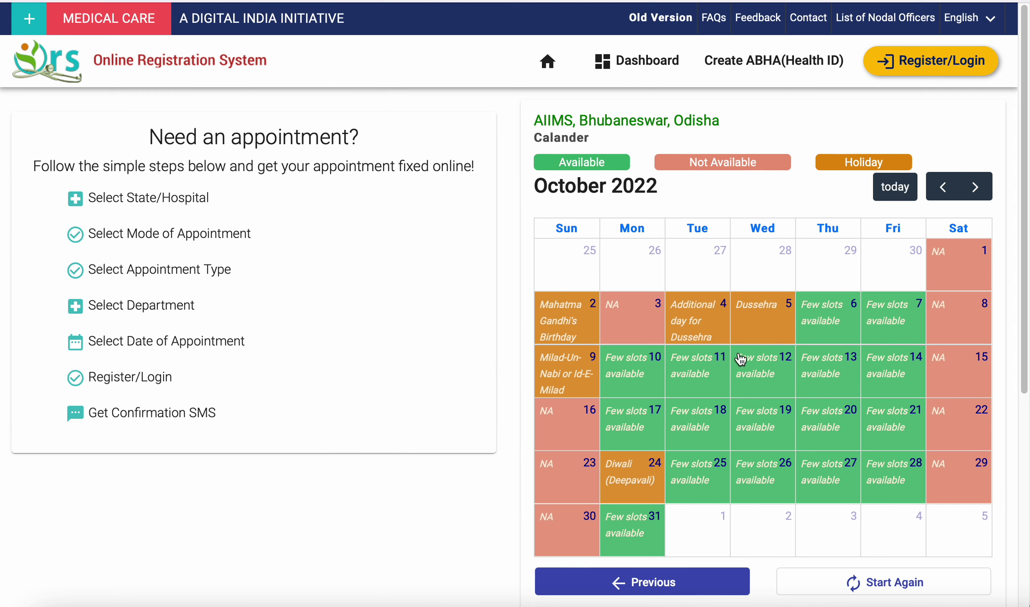
click(943, 187)
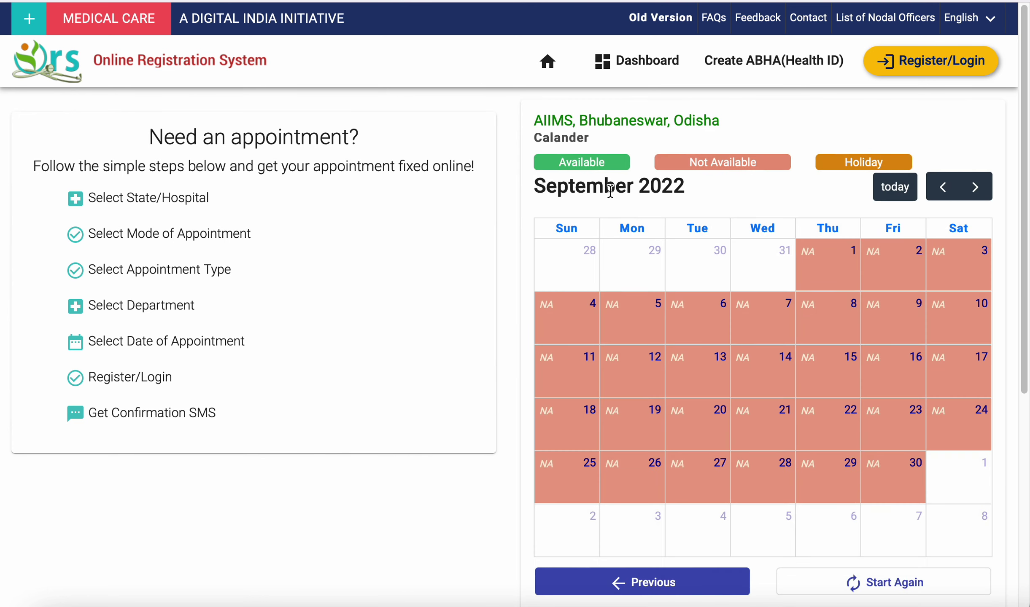
click(975, 188)
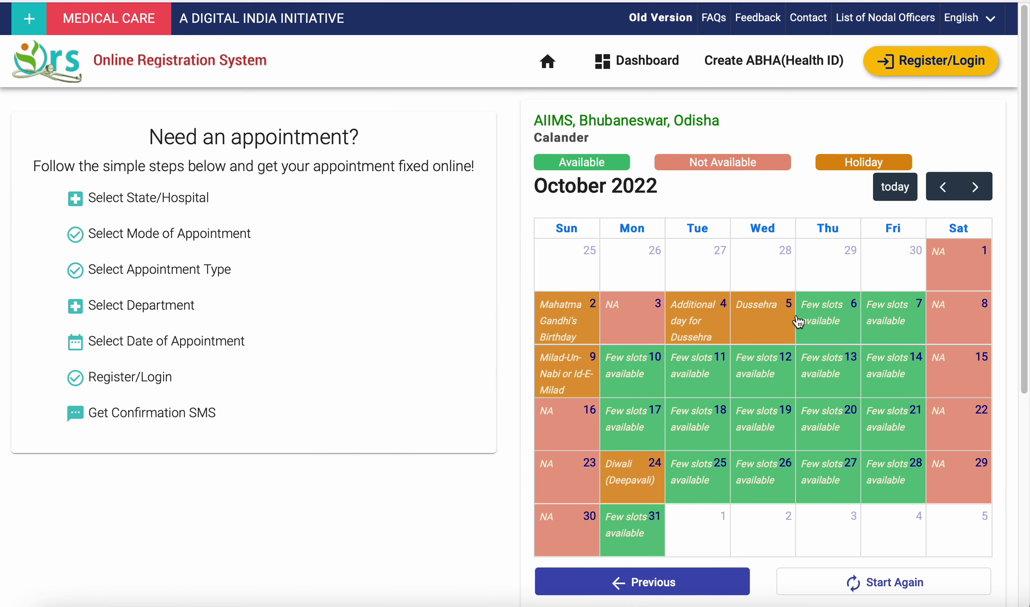
click(843, 318)
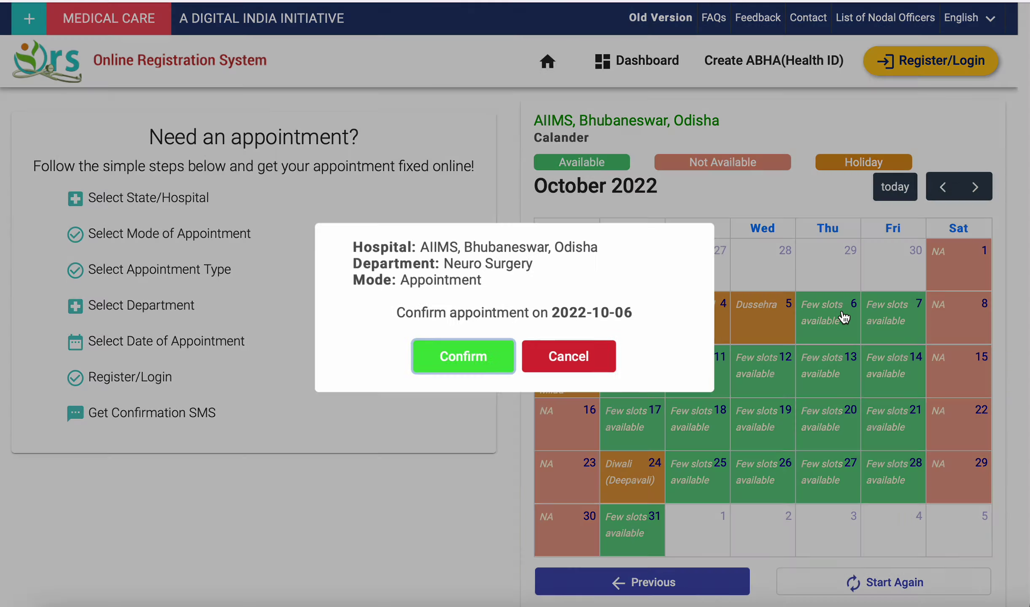
click(468, 367)
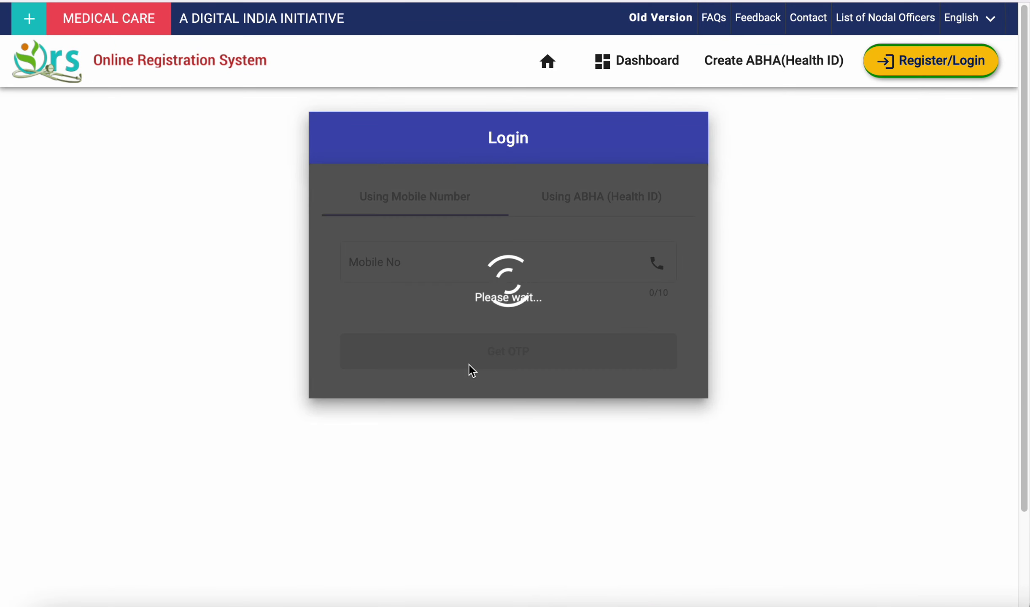
- Enter the 10-digit mobile number in the login form and tick 'I'm not a robot'
click(473, 263)
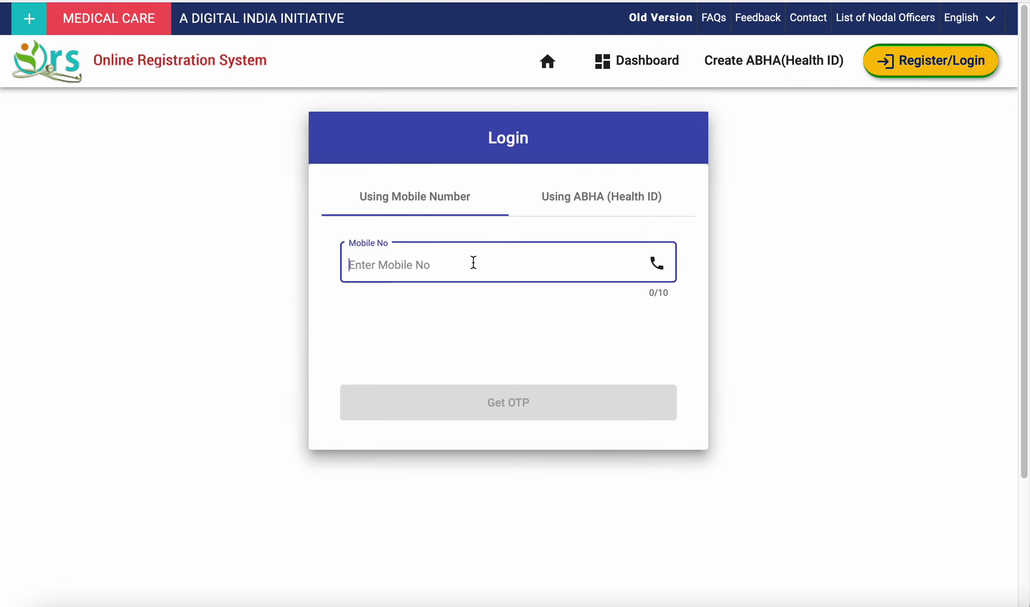
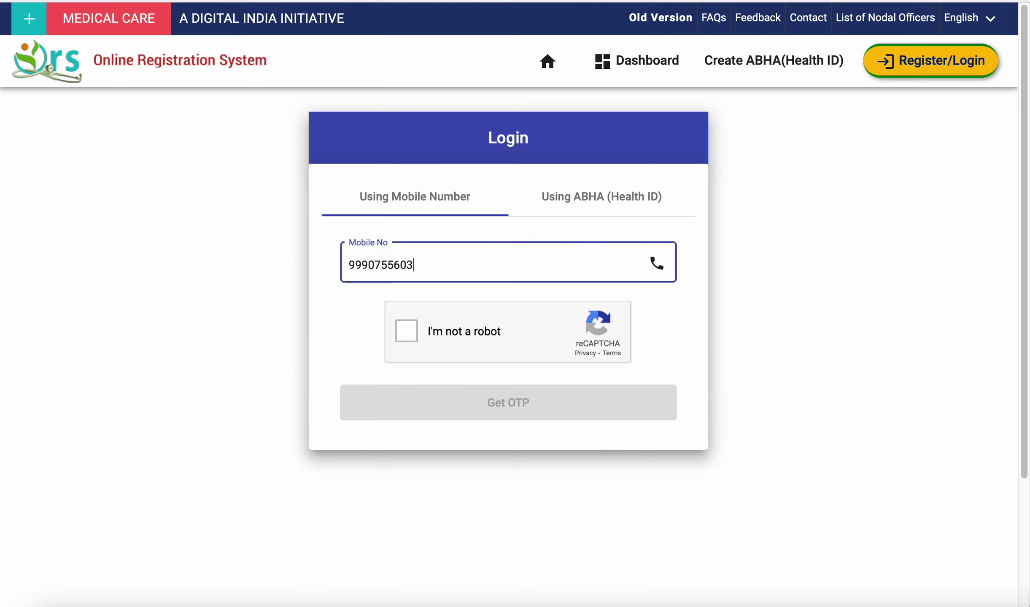
click(407, 331)
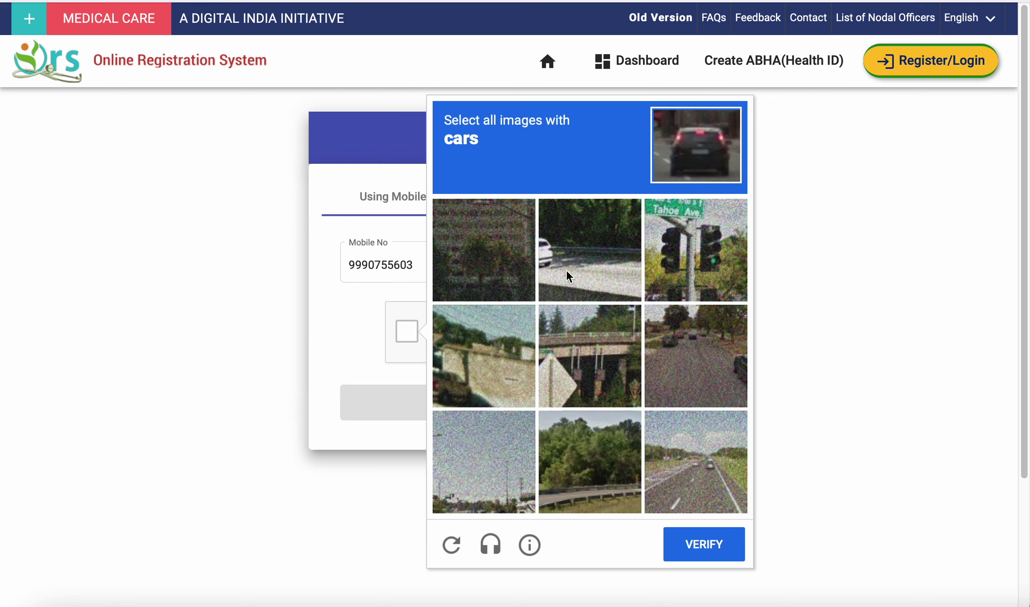
- Select the three car images in the reCAPTCHA grid and verify
click(579, 261)
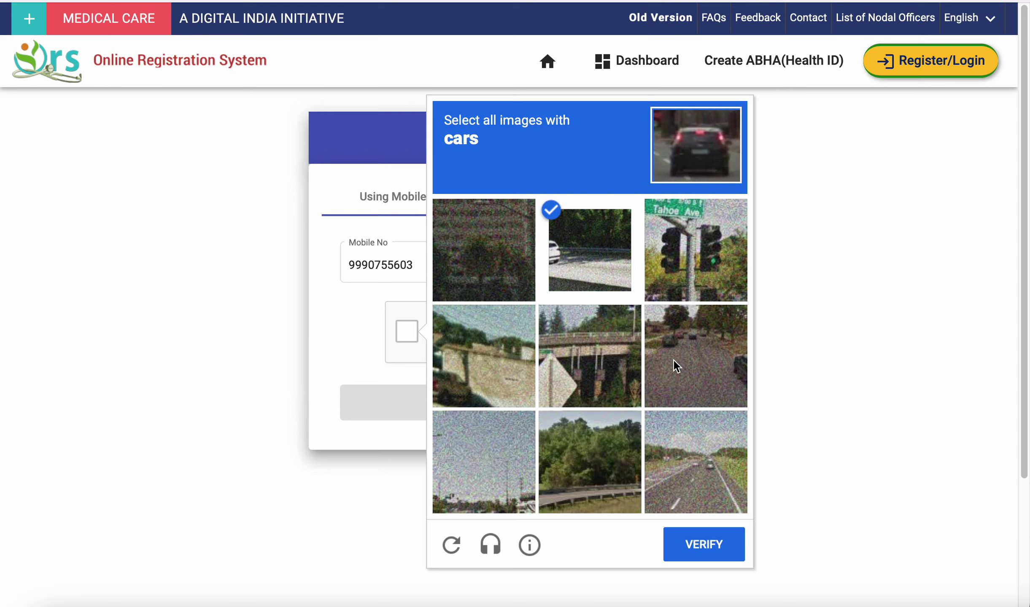
click(676, 347)
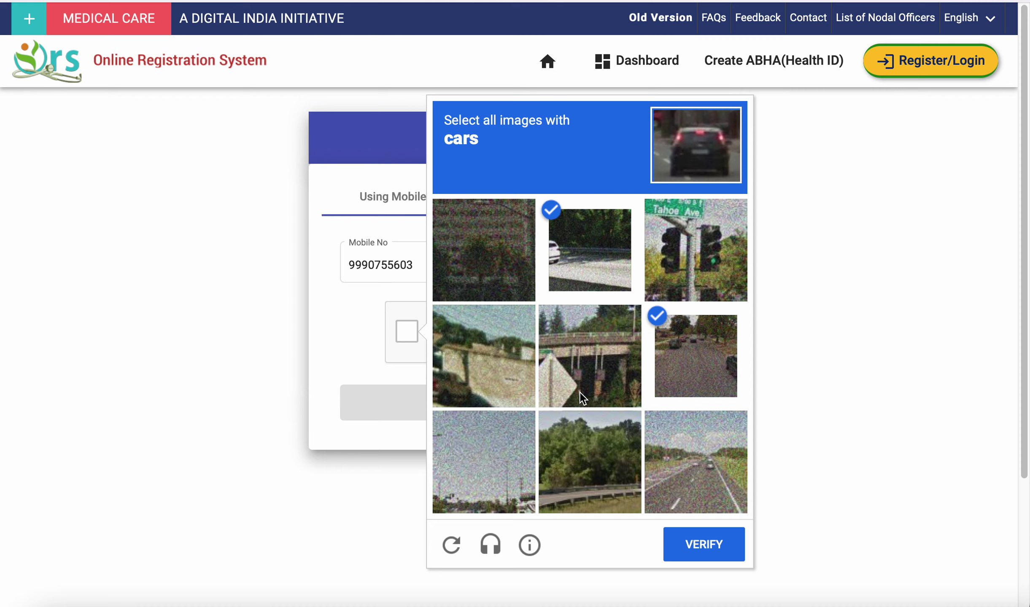
scroll(579, 391, down, 2)
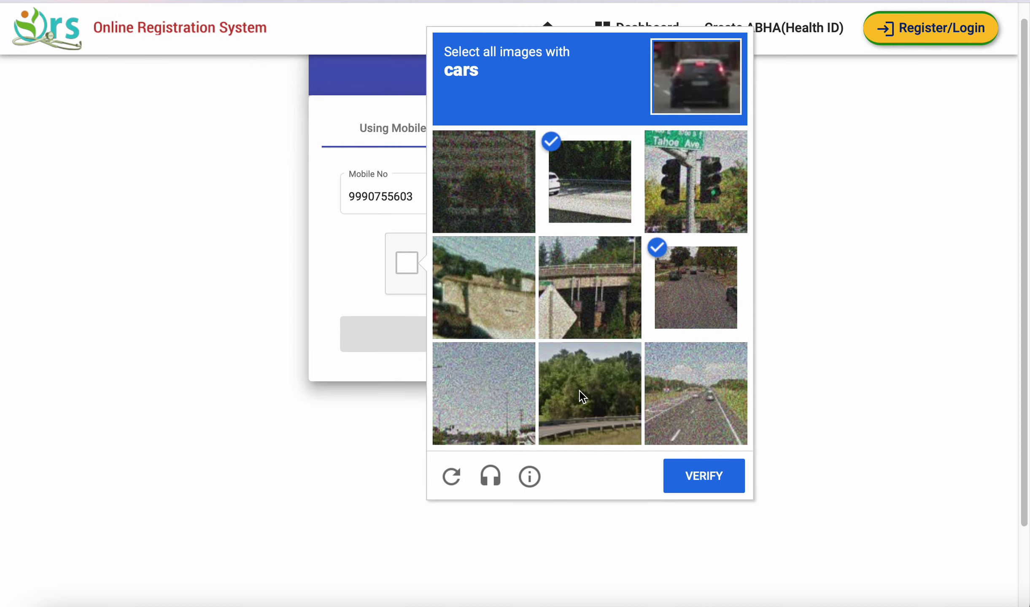
click(699, 390)
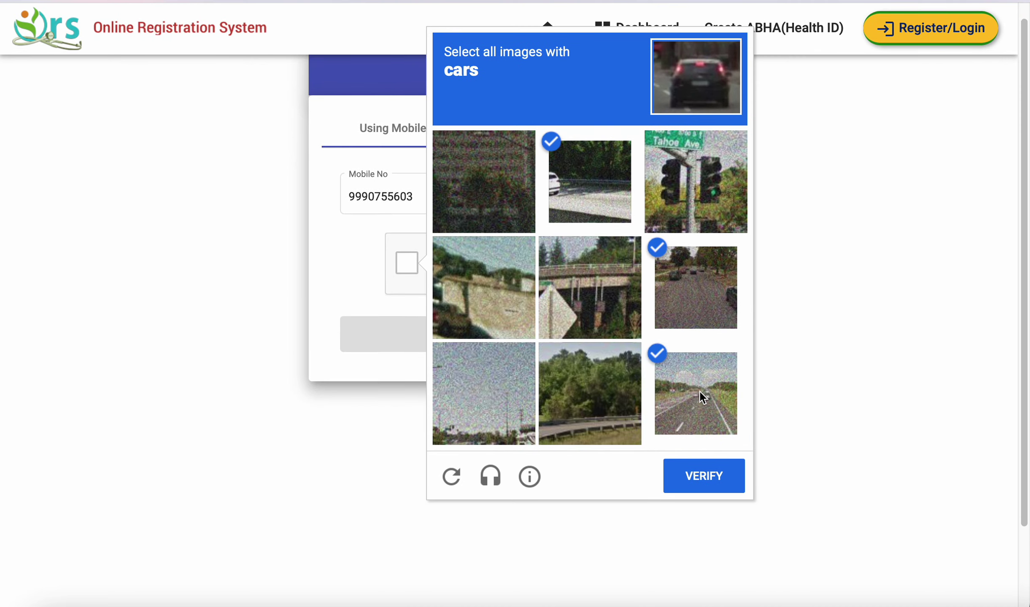
click(714, 477)
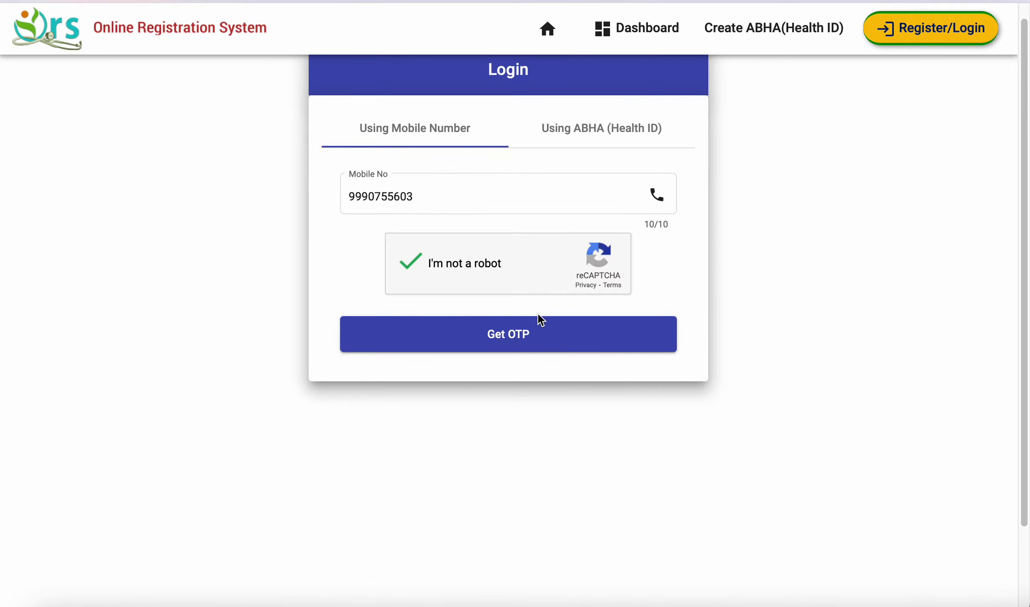
- Request an OTP, enter the 6-digit code received by SMS, and log in
click(530, 334)
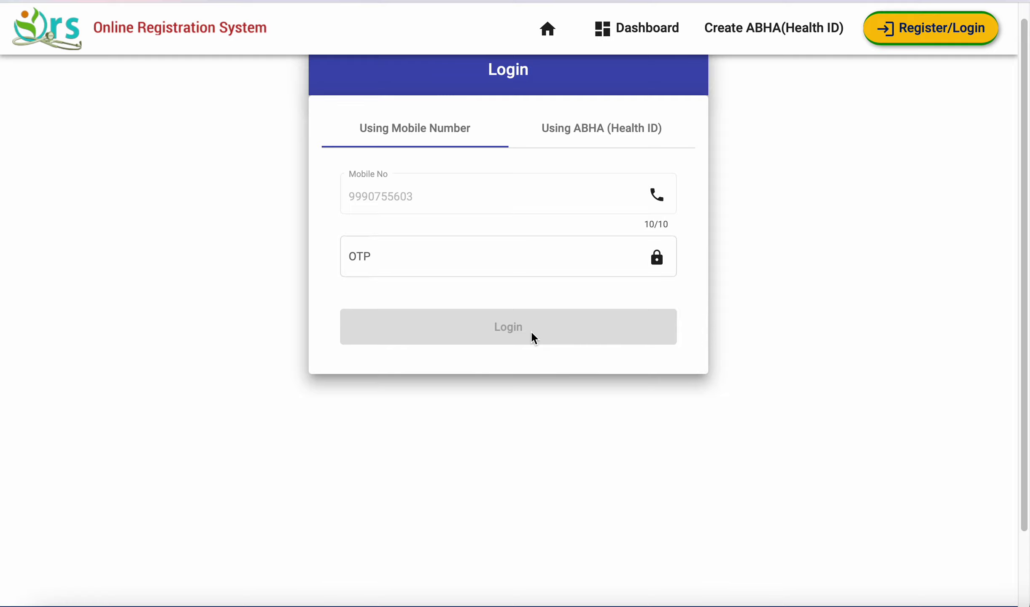
click(469, 257)
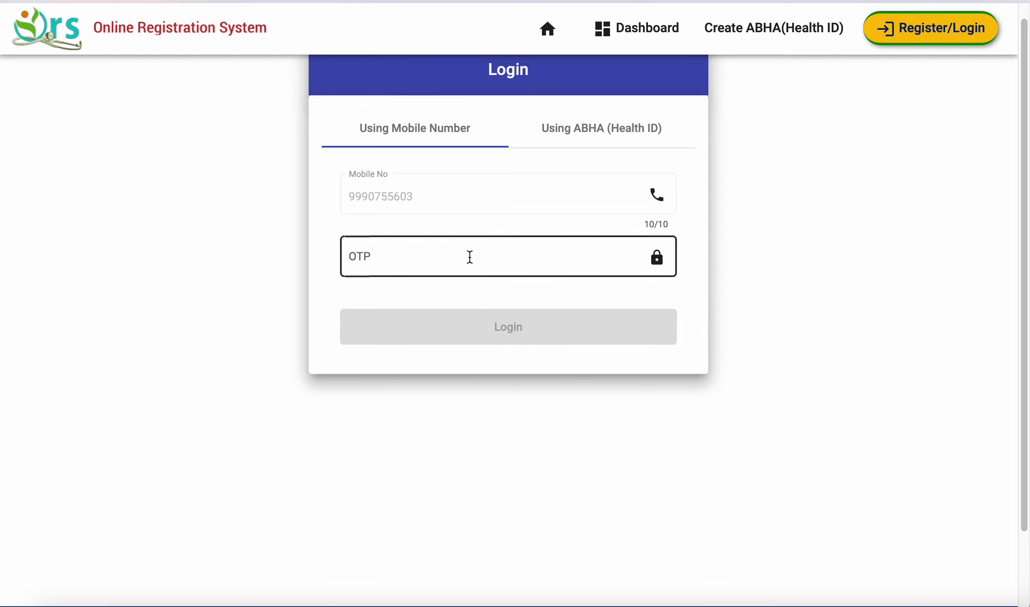
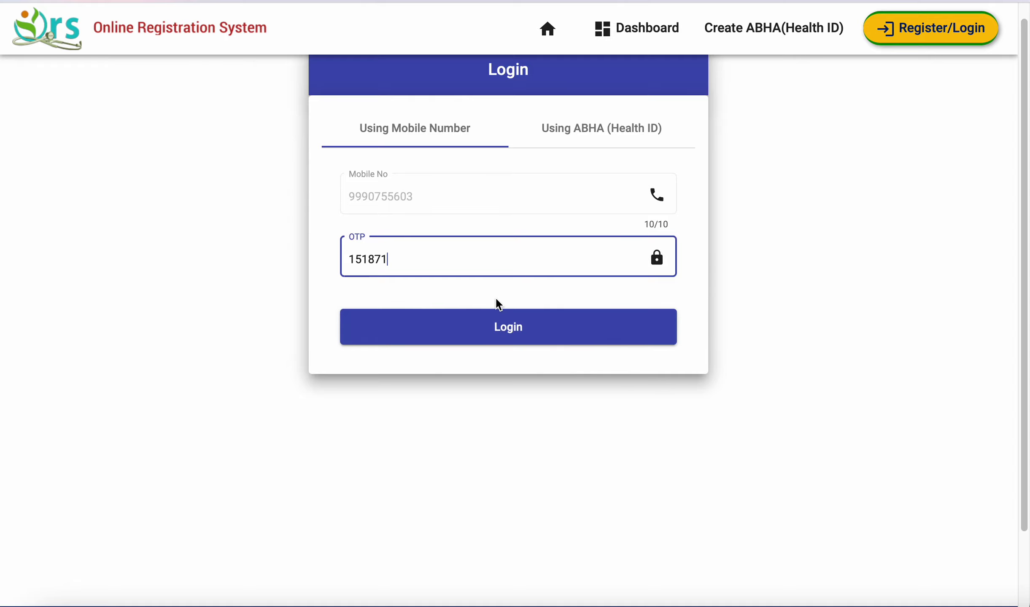
click(509, 327)
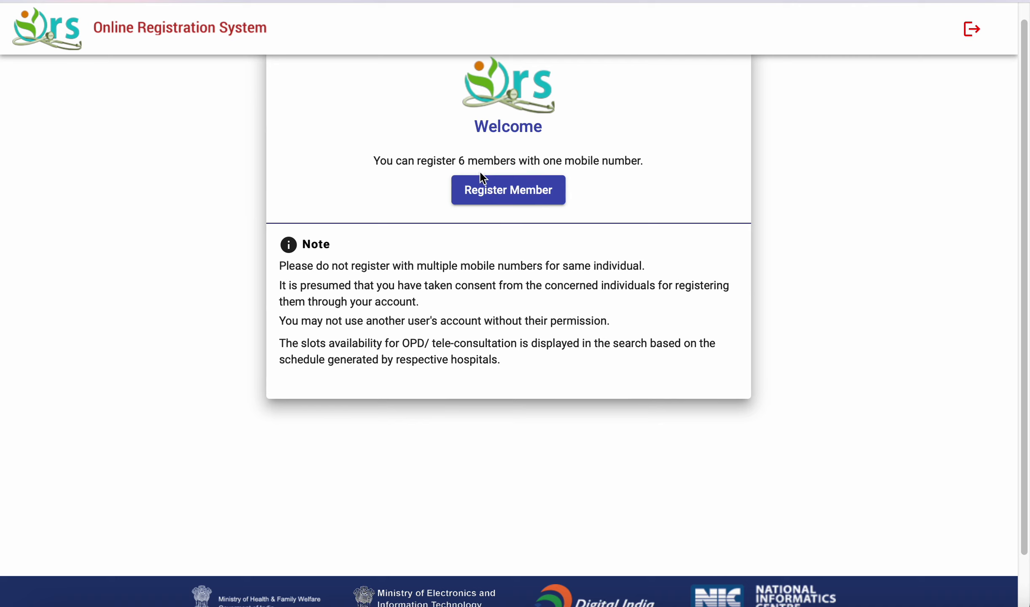
- Begin Register Member, select Odisha as the residential state, and decline creating an ABHA account
click(519, 195)
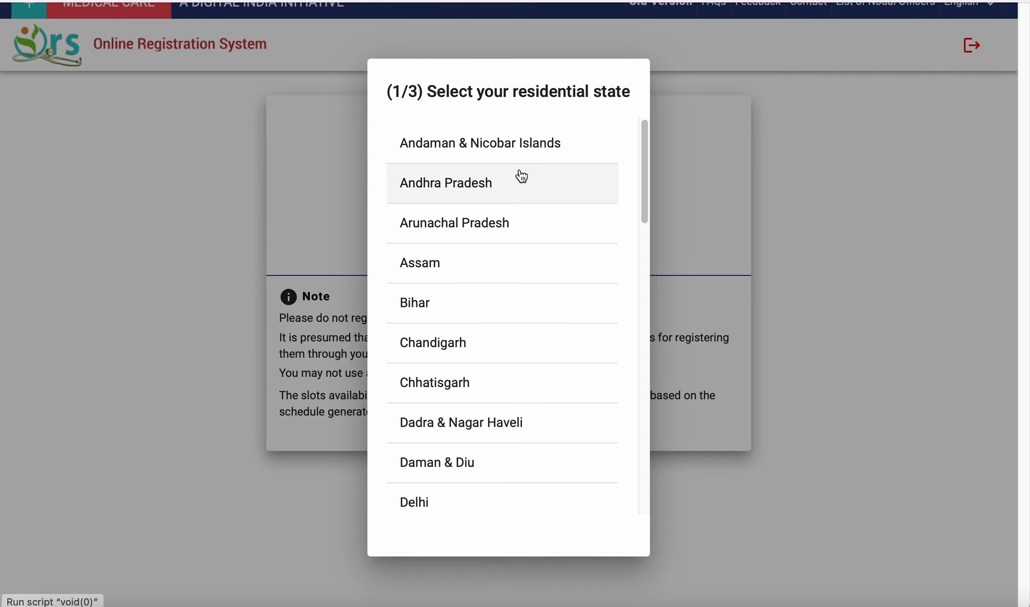
scroll(555, 384, down, 20)
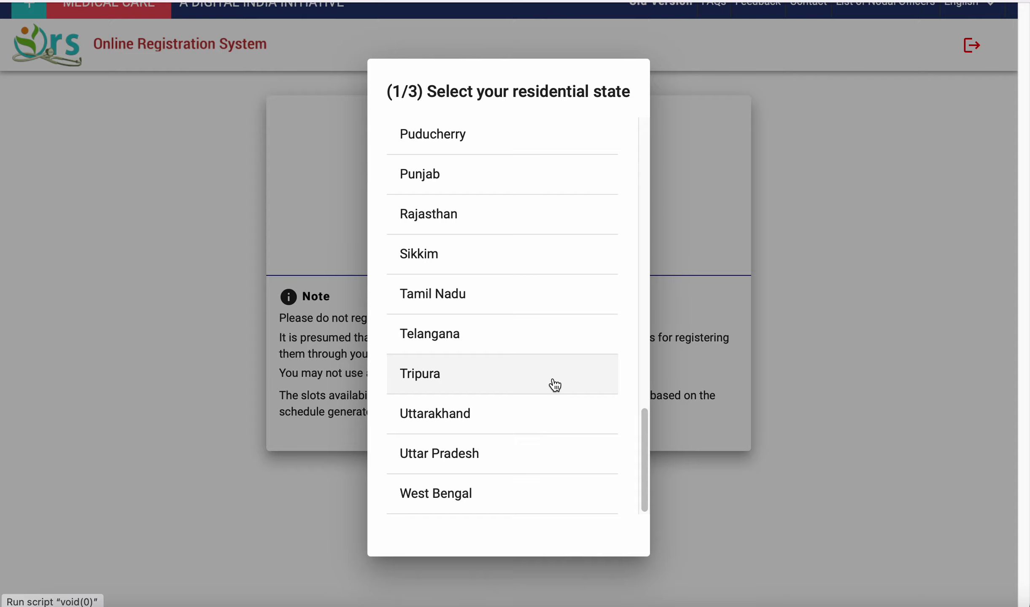
scroll(552, 383, up, 5)
scroll(553, 384, down, 4)
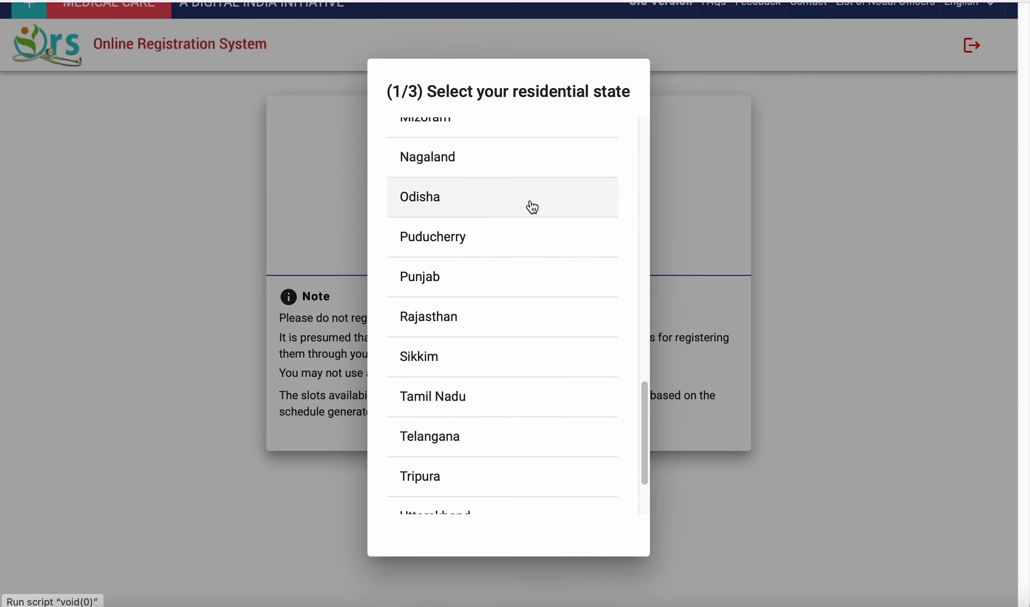
click(513, 208)
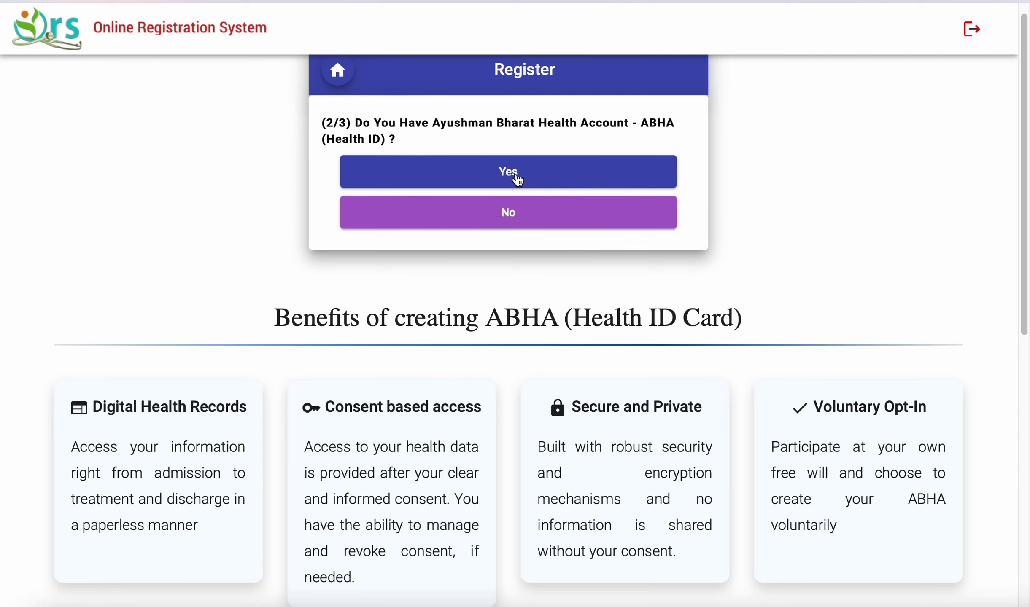
click(504, 215)
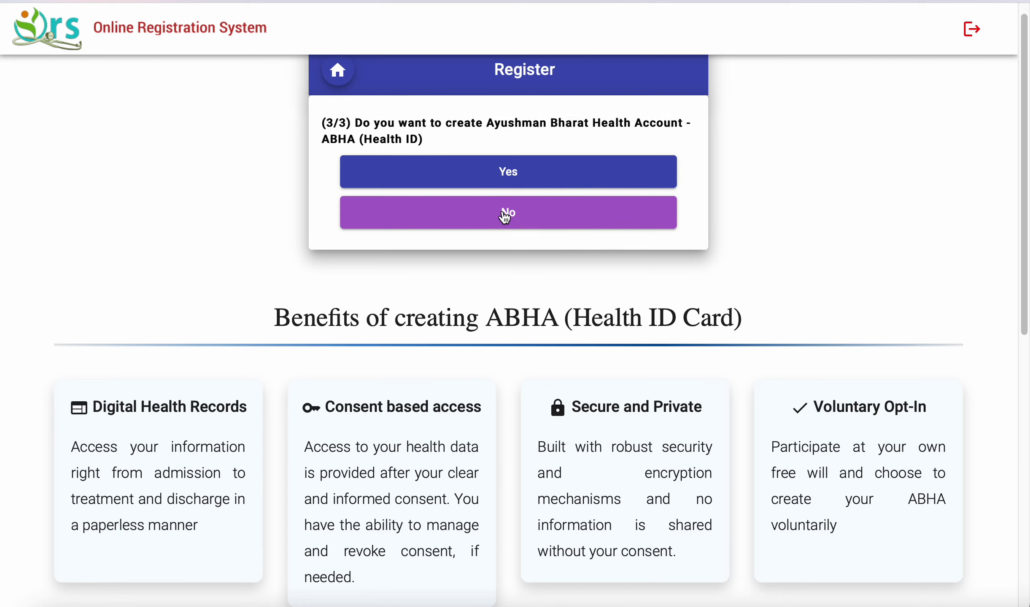
click(514, 223)
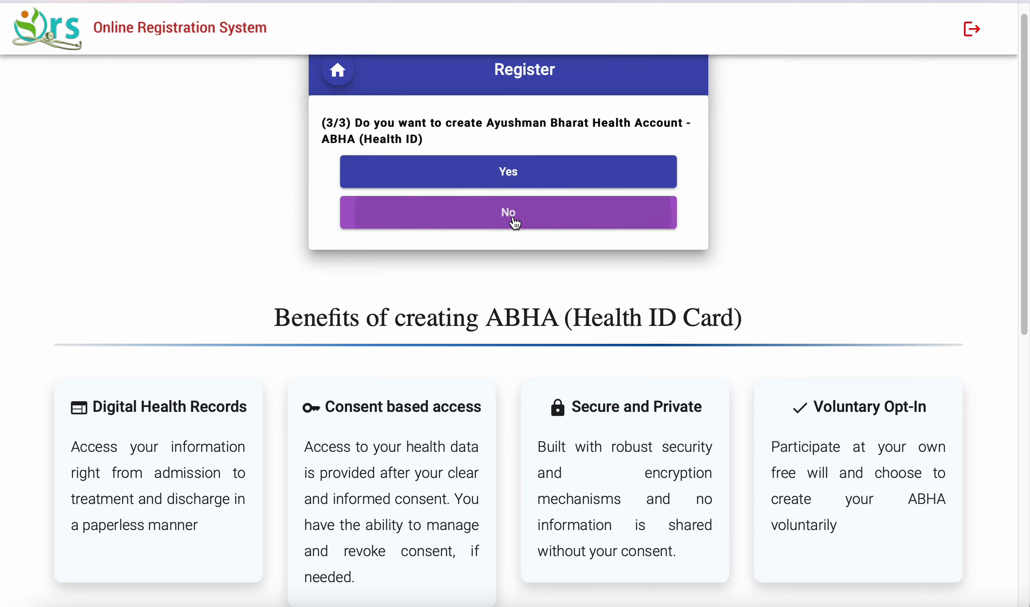